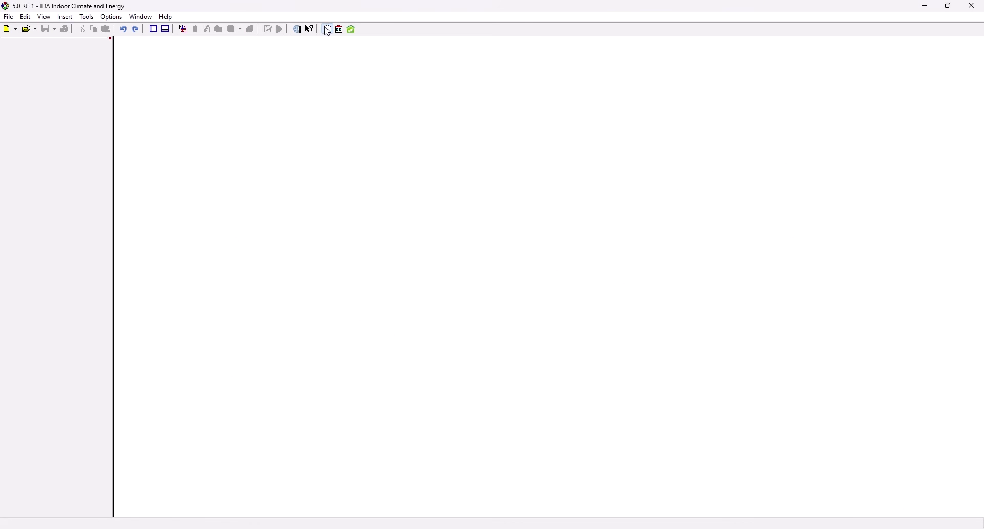
# Step: Open the building1 model and show its floor plan with the empty rectangular building body
pyautogui.click(327, 29)
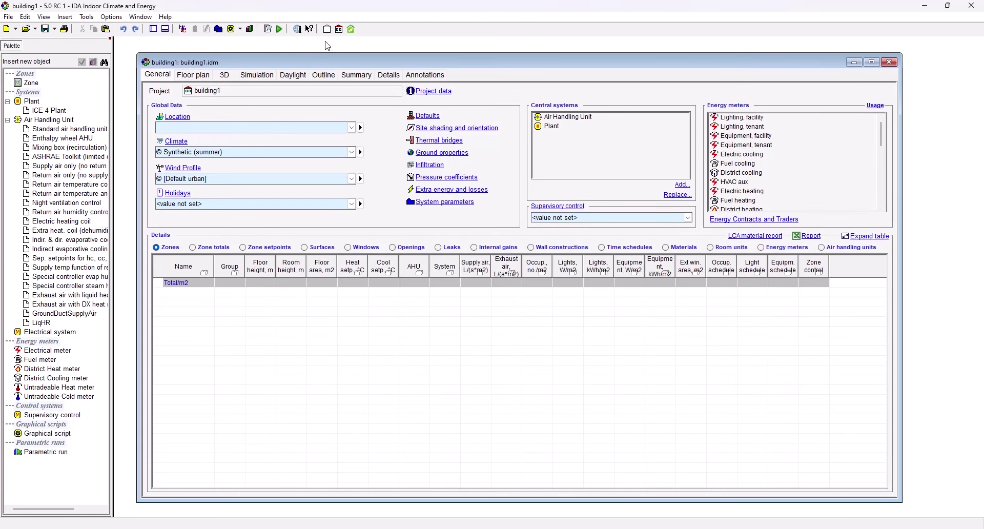
pyautogui.click(212, 80)
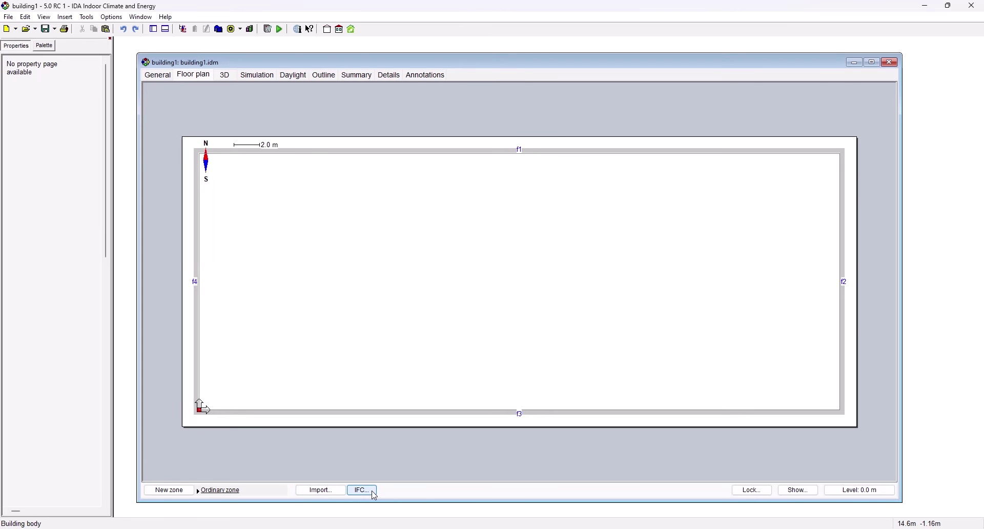
# Step: Import the CAD file DWG example.dwg into the floor plan, accepting the default import preferences
pyautogui.click(337, 490)
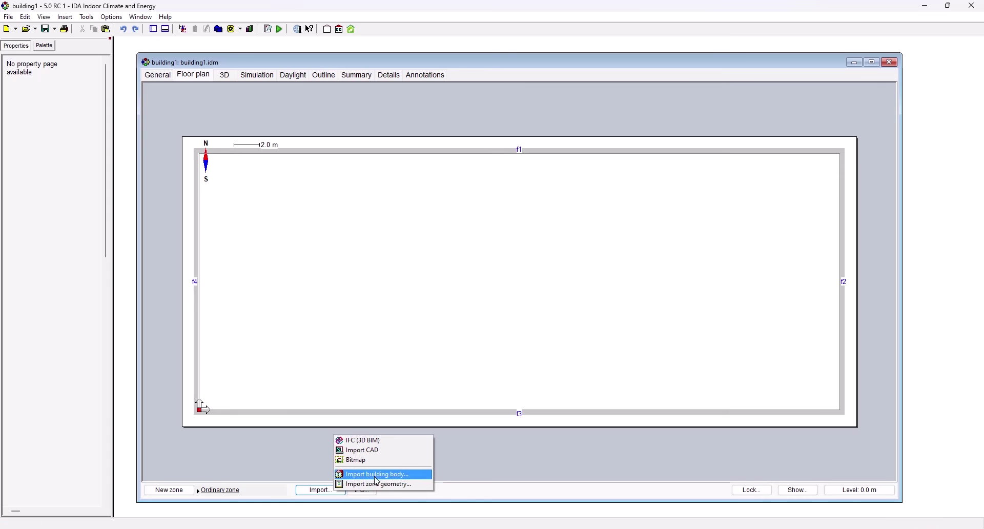
pyautogui.click(407, 450)
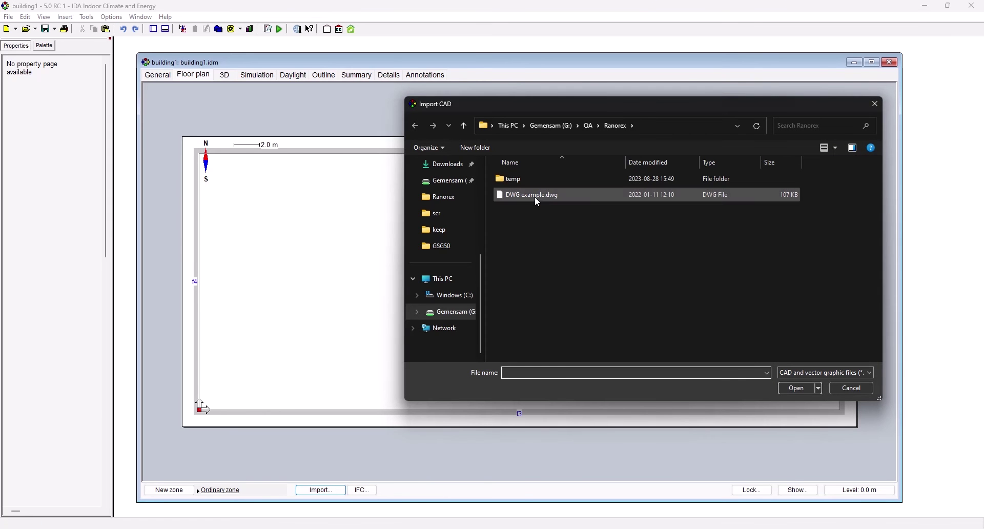
pyautogui.click(533, 196)
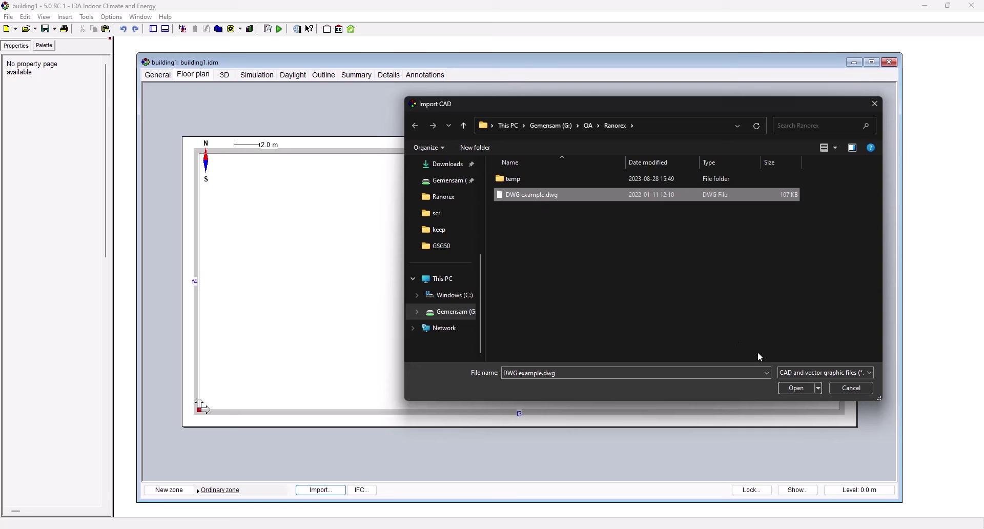
pyautogui.click(789, 391)
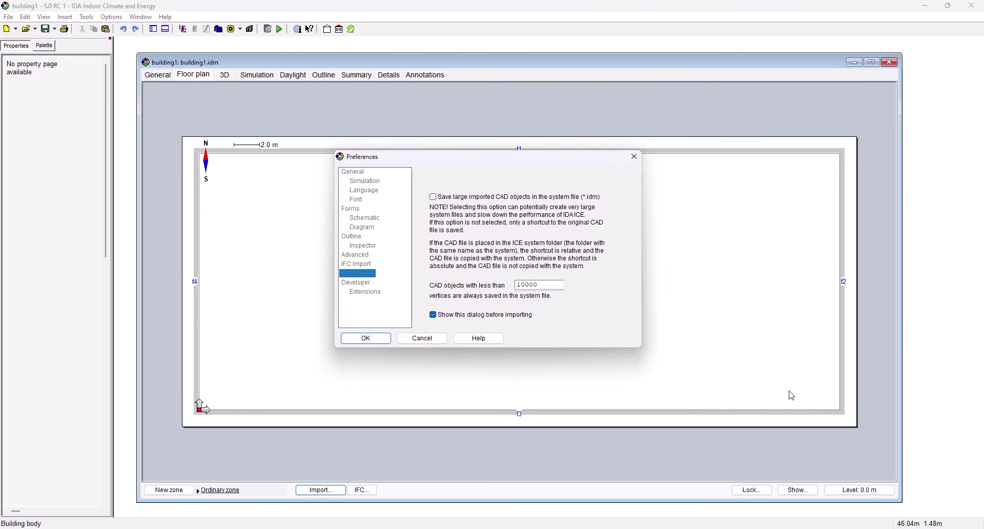
pyautogui.click(364, 338)
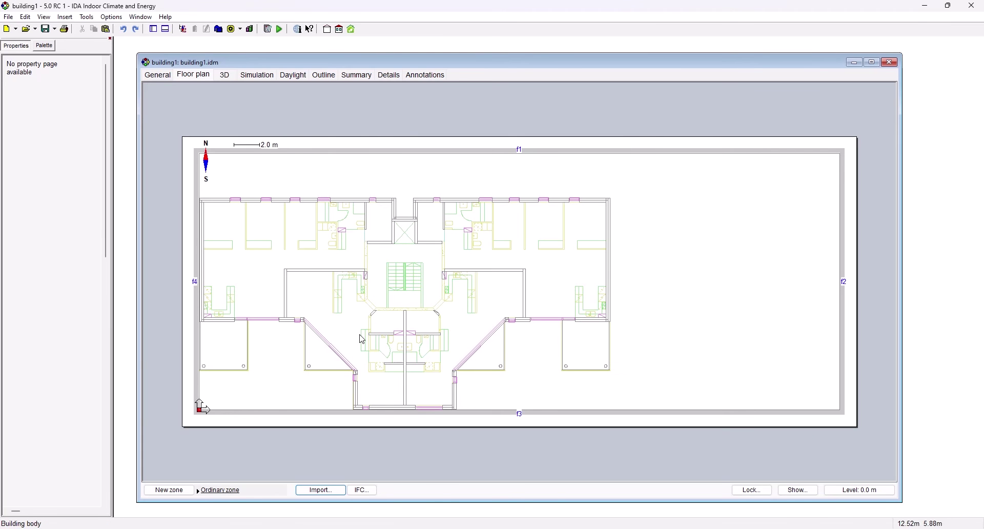
# Step: Put the 50 × 20 m building body into outline editing mode
pyautogui.click(240, 158)
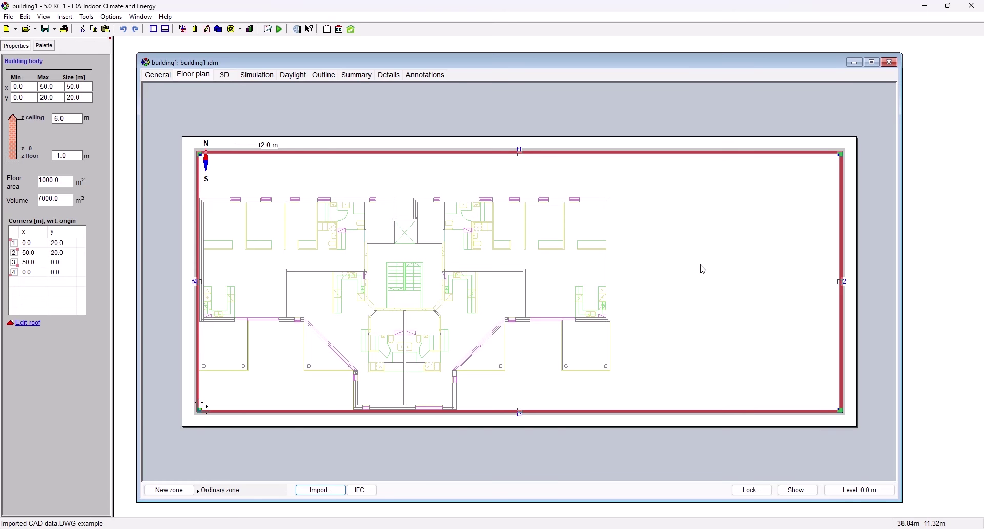
pyautogui.rightClick(846, 251)
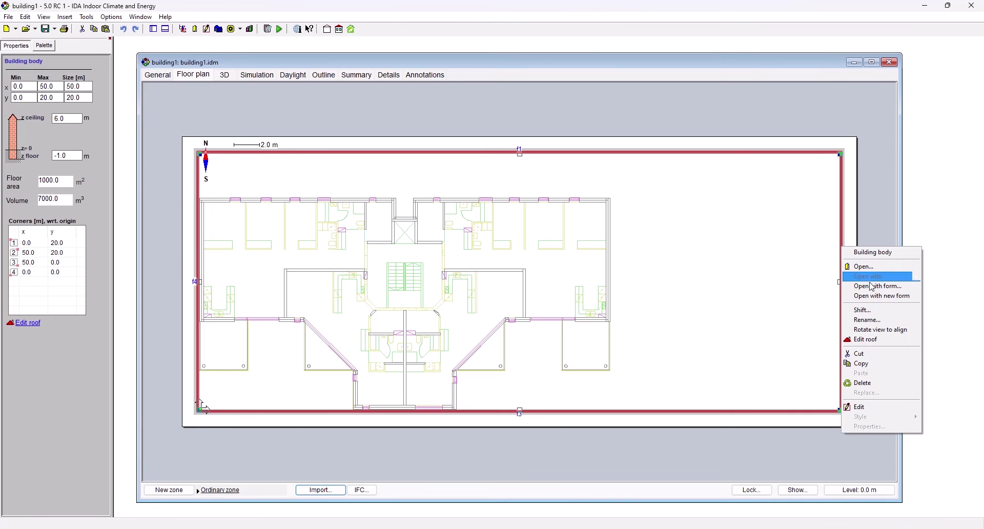
pyautogui.click(883, 412)
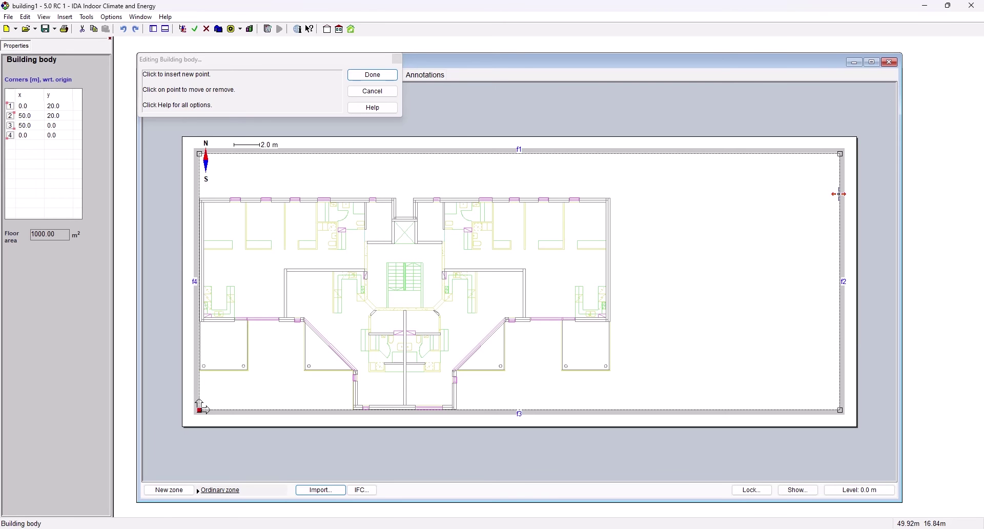
# Step: Fit the body's east and north edges to the drawing walls, giving a 31.75 × 16.195 m footprint of 514.2 m²
pyautogui.moveTo(838, 194); pyautogui.dragTo(606, 195)
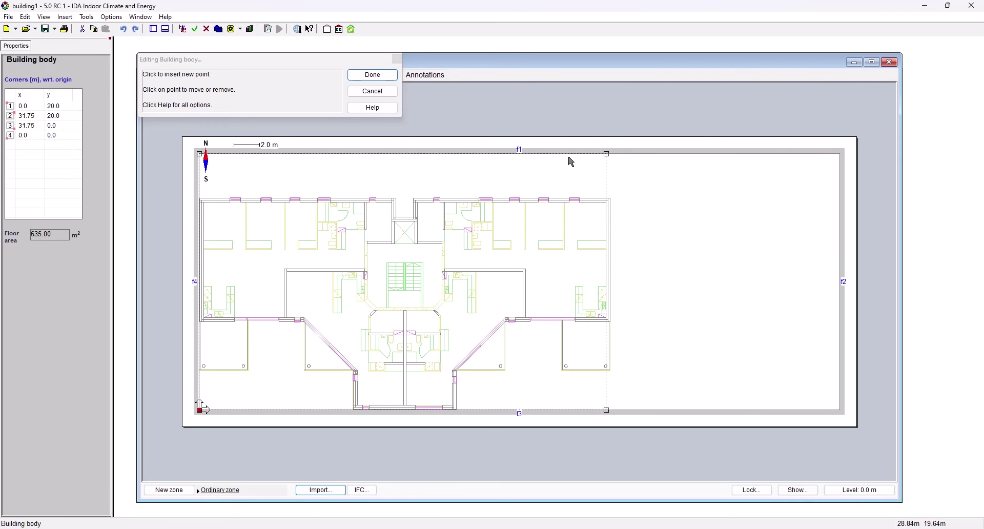
pyautogui.moveTo(567, 153); pyautogui.dragTo(565, 203)
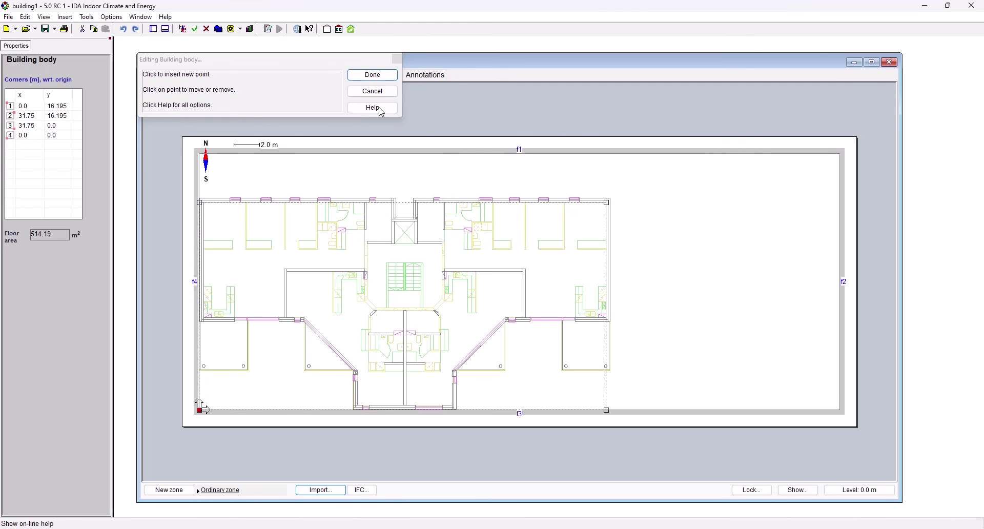
pyautogui.click(370, 76)
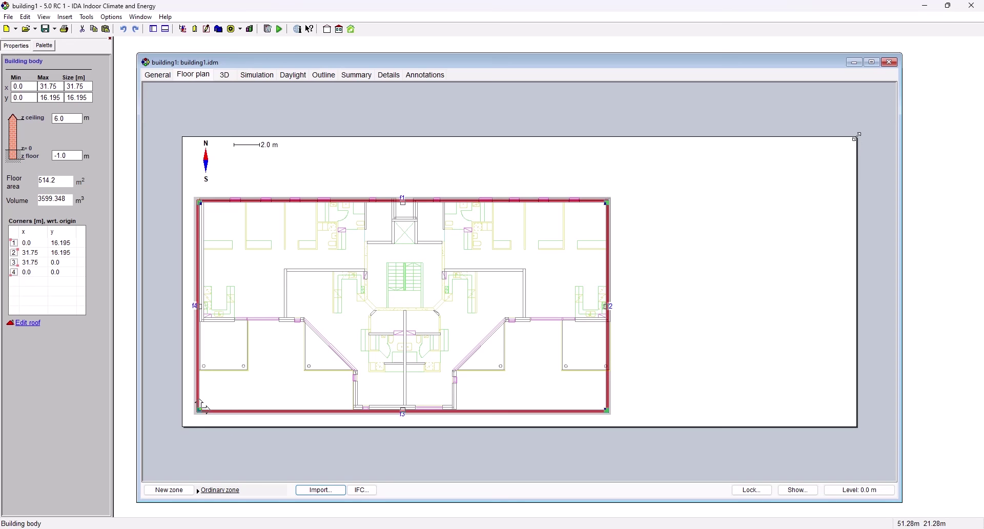
# Step: Trim the plan area tightly around the building, then bring up the building body's context menu
pyautogui.moveTo(859, 137); pyautogui.dragTo(647, 193)
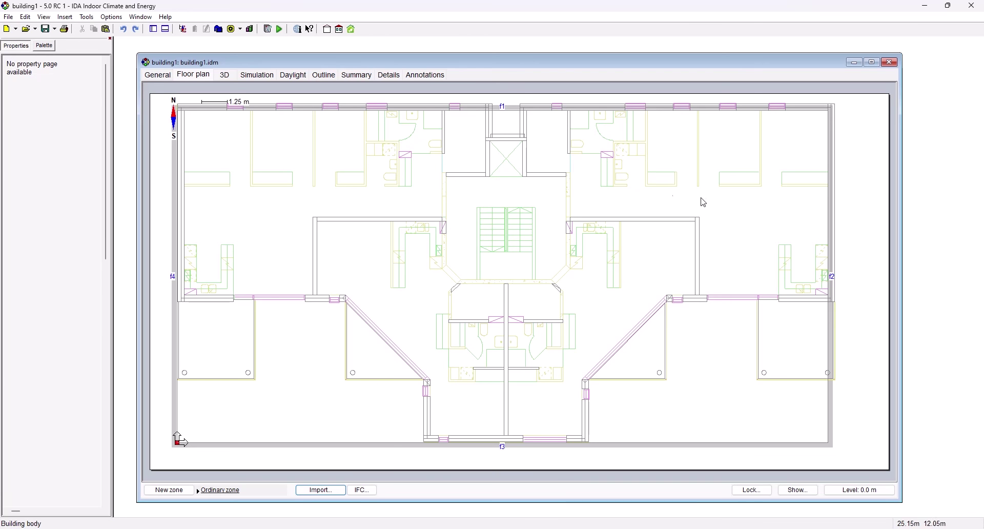
pyautogui.click(831, 211)
pyautogui.rightClick(830, 212)
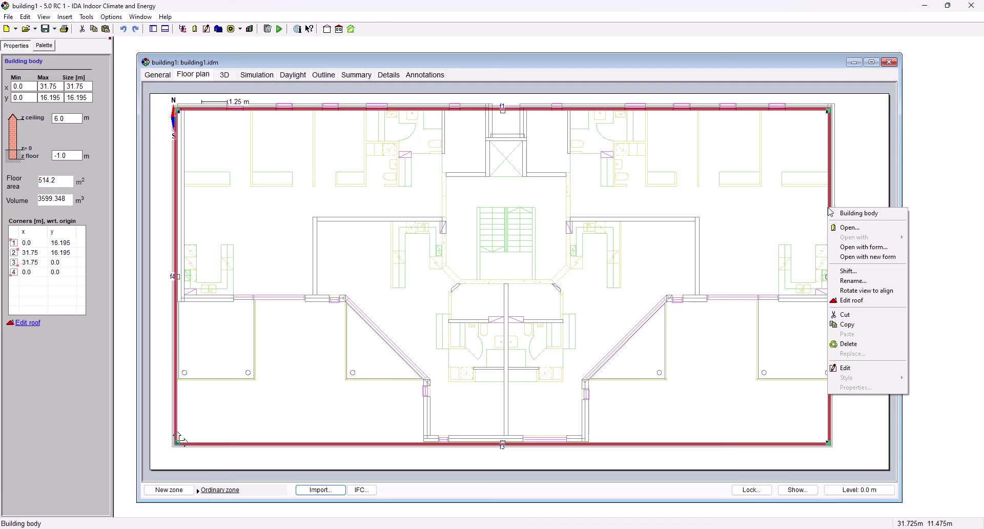
# Step: Raise the south edge to the middle wall and pull a central projection down, spanning x 12.345–19.745 m
pyautogui.click(878, 373)
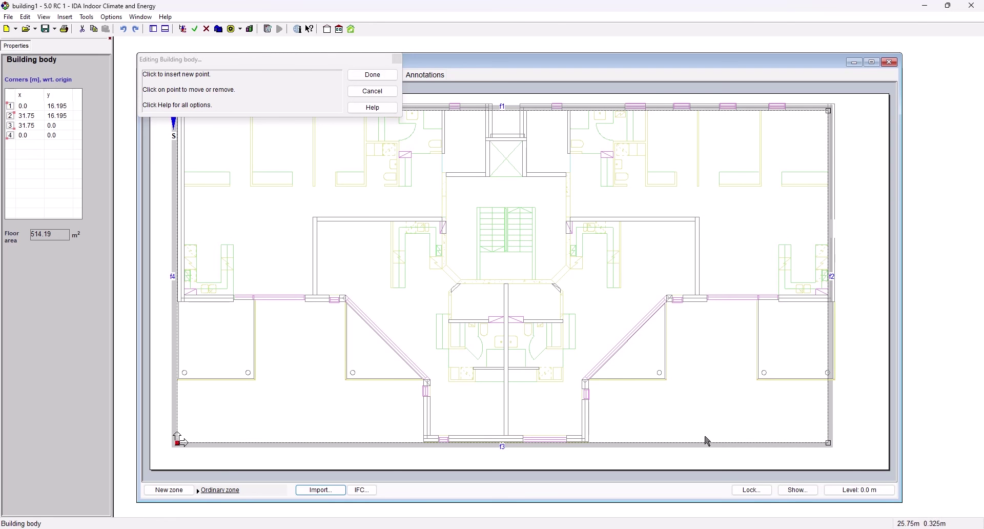
pyautogui.moveTo(702, 442); pyautogui.dragTo(739, 296)
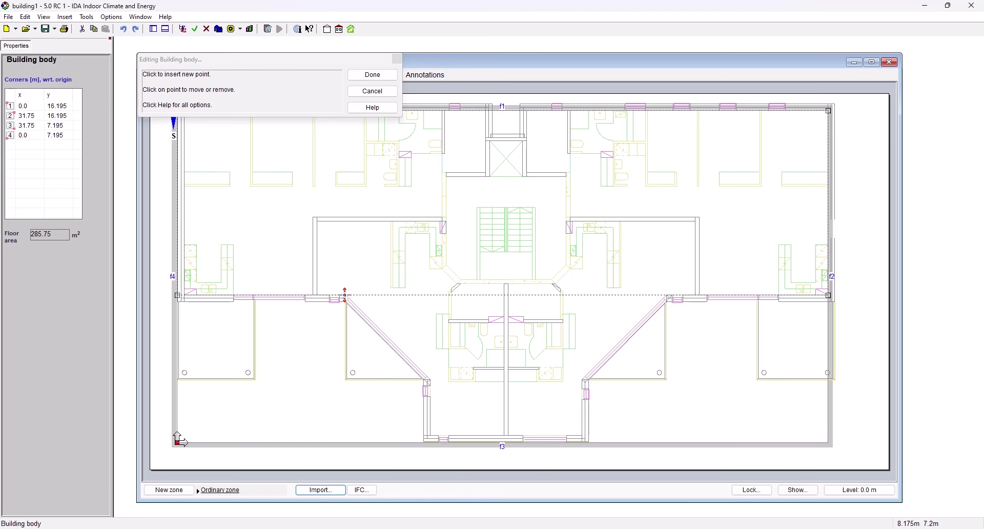
pyautogui.click(346, 296)
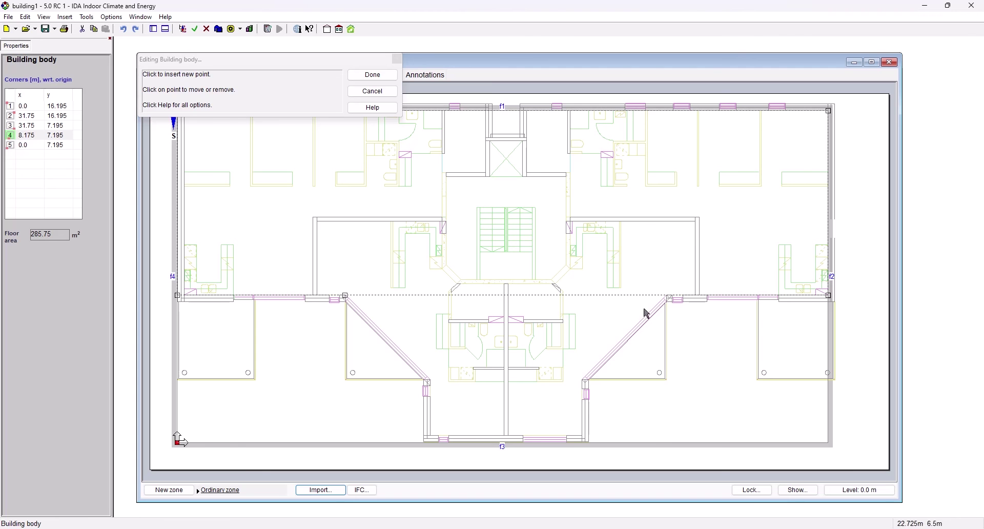
pyautogui.click(670, 295)
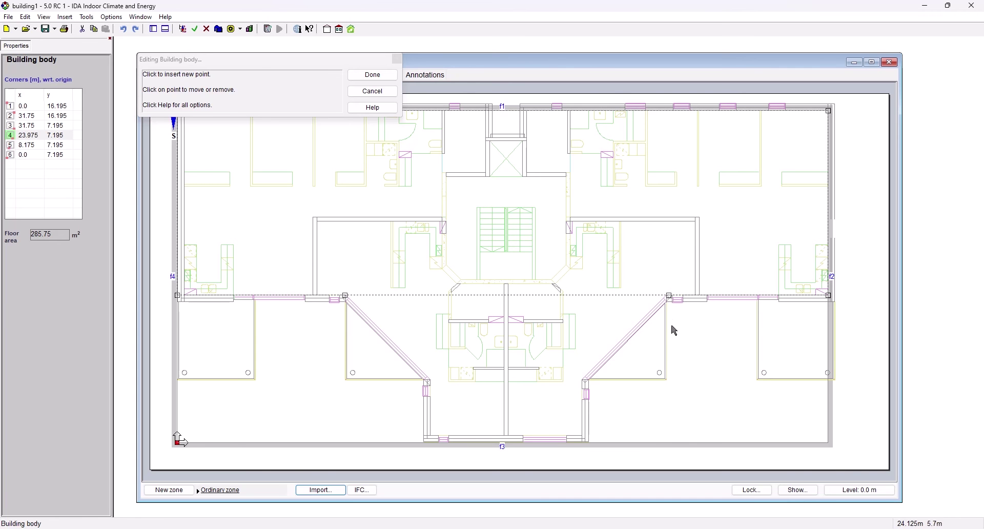
pyautogui.moveTo(573, 295); pyautogui.dragTo(572, 435)
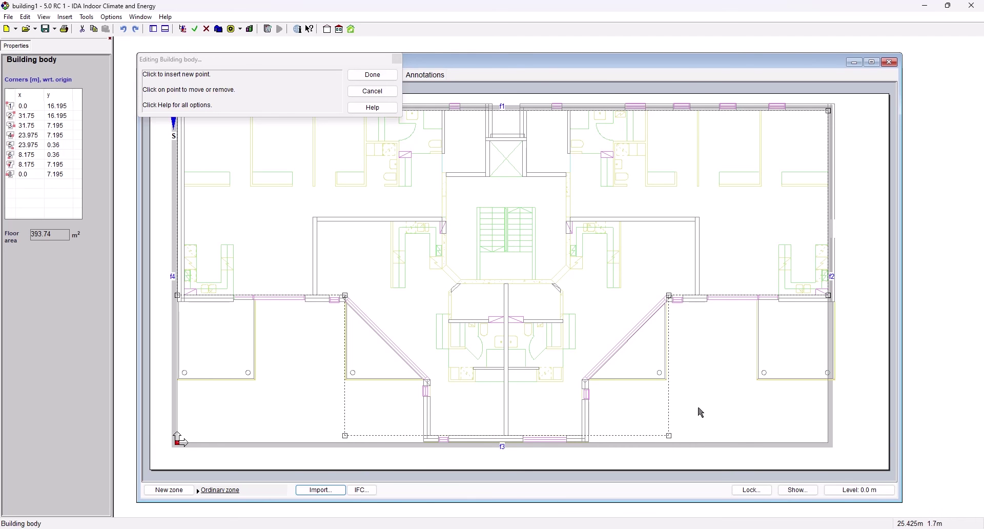
pyautogui.moveTo(346, 398); pyautogui.dragTo(431, 398)
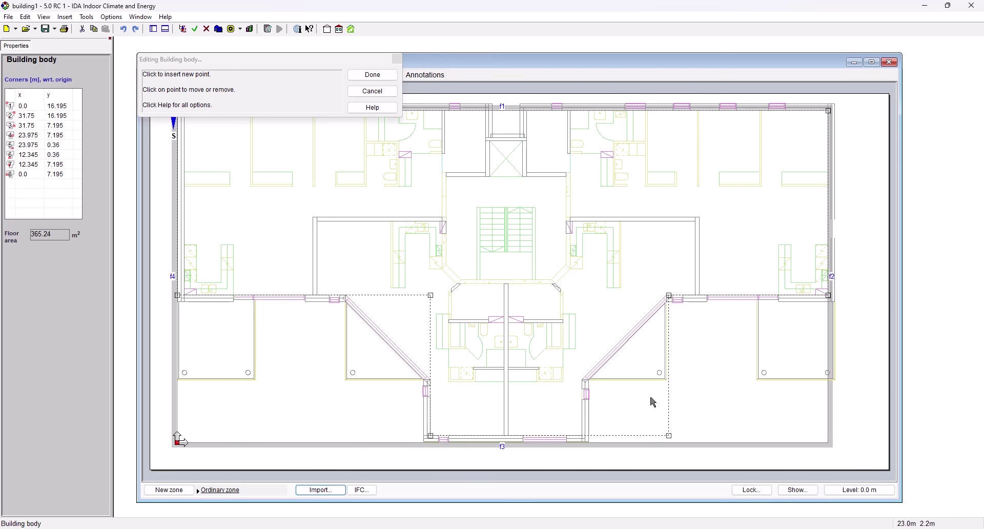
pyautogui.moveTo(671, 399); pyautogui.dragTo(583, 401)
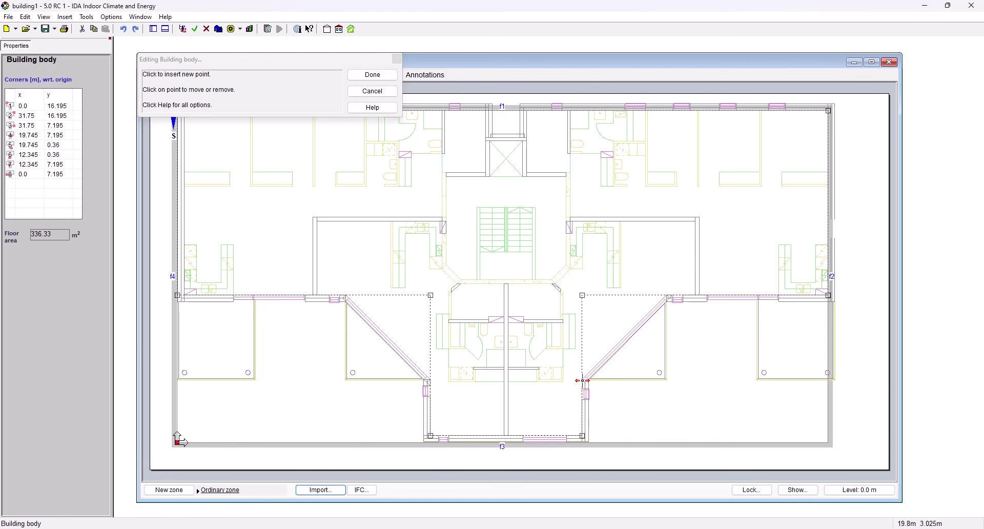
# Step: Add corners and drag them down to the ends of the left and right angled walls
pyautogui.click(346, 296)
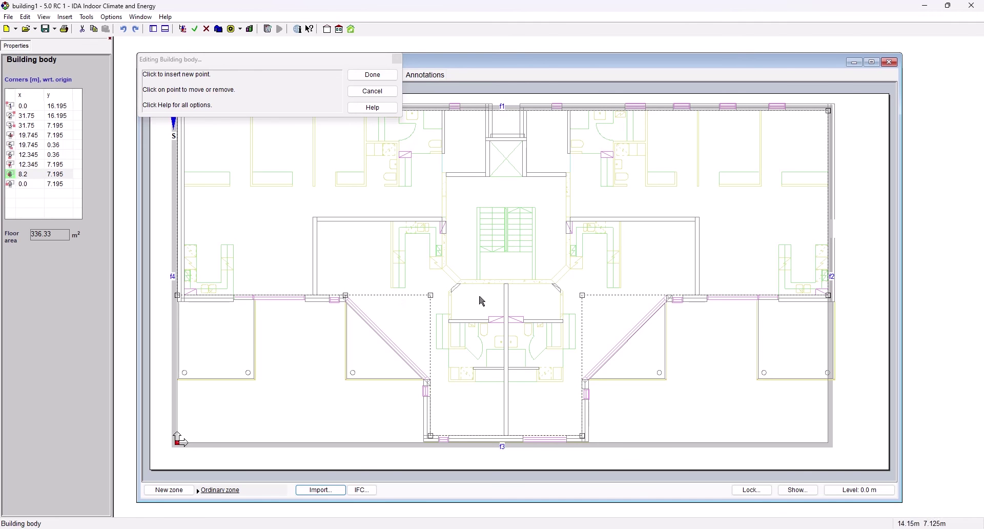
pyautogui.click(669, 296)
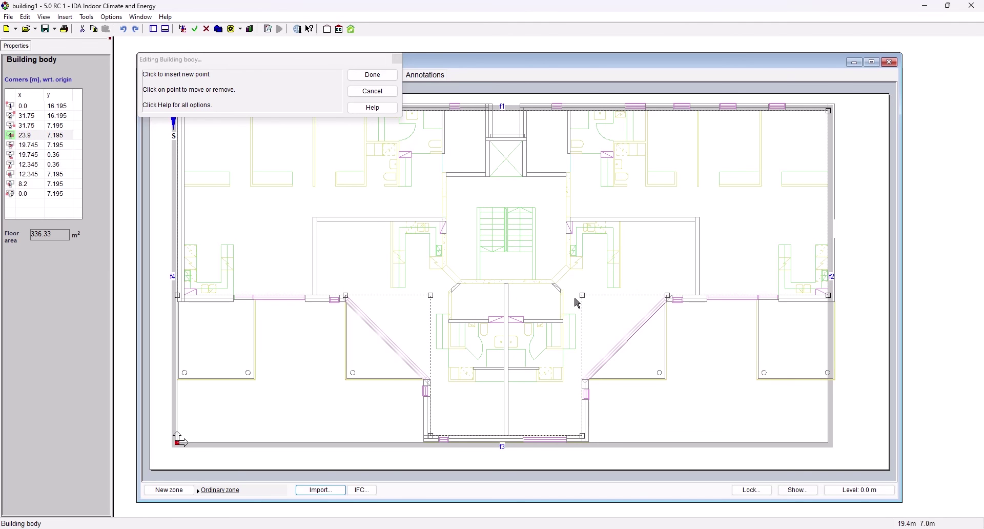
pyautogui.hotkey('ctrl', 'z')
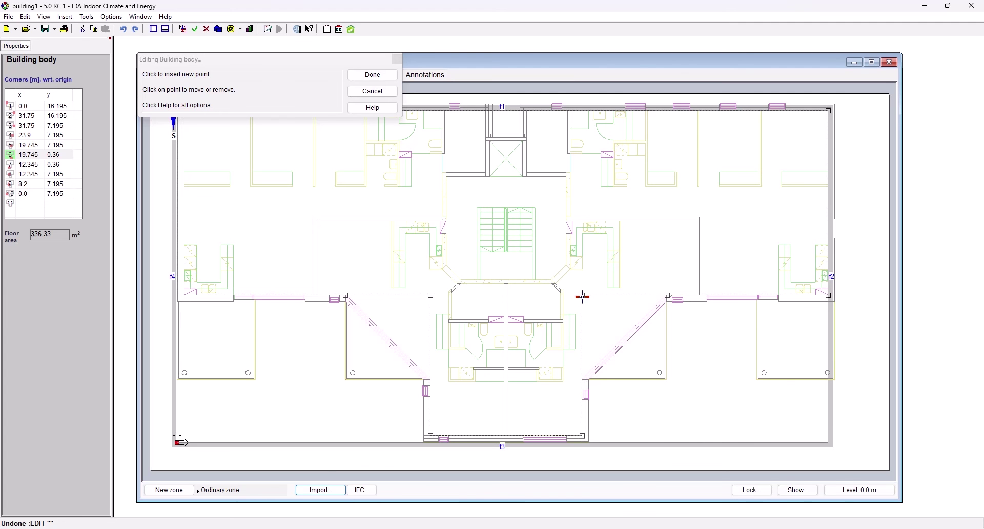
pyautogui.moveTo(583, 297); pyautogui.dragTo(583, 379)
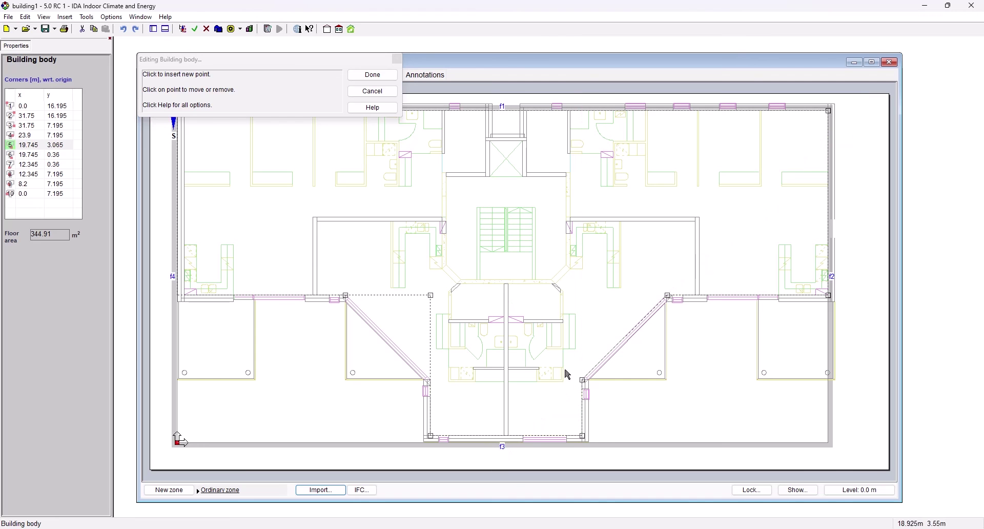
pyautogui.click(431, 296)
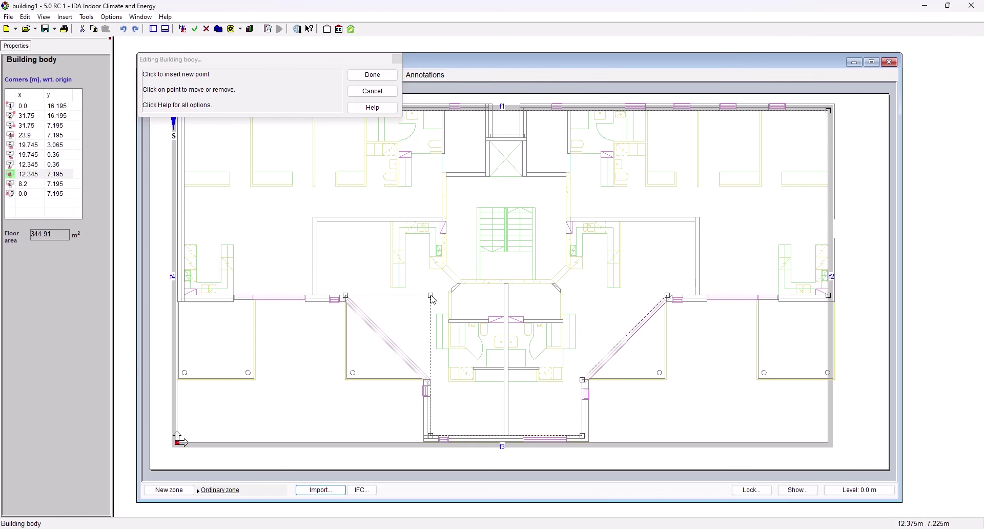
pyautogui.moveTo(433, 300); pyautogui.dragTo(432, 379)
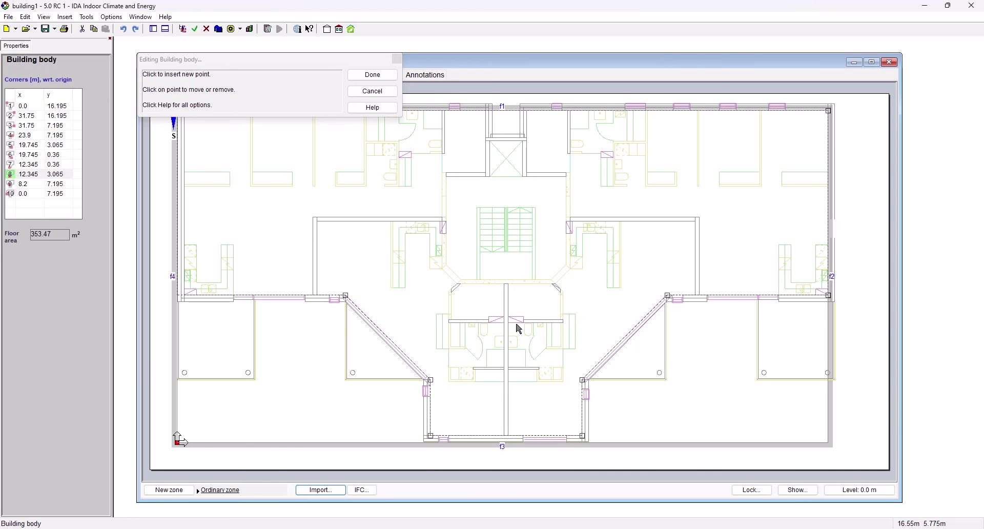
# Step: Cut a notch into the top edge at x 15.0–17.025 m and accept the 347.4 m² outline
pyautogui.click(527, 110)
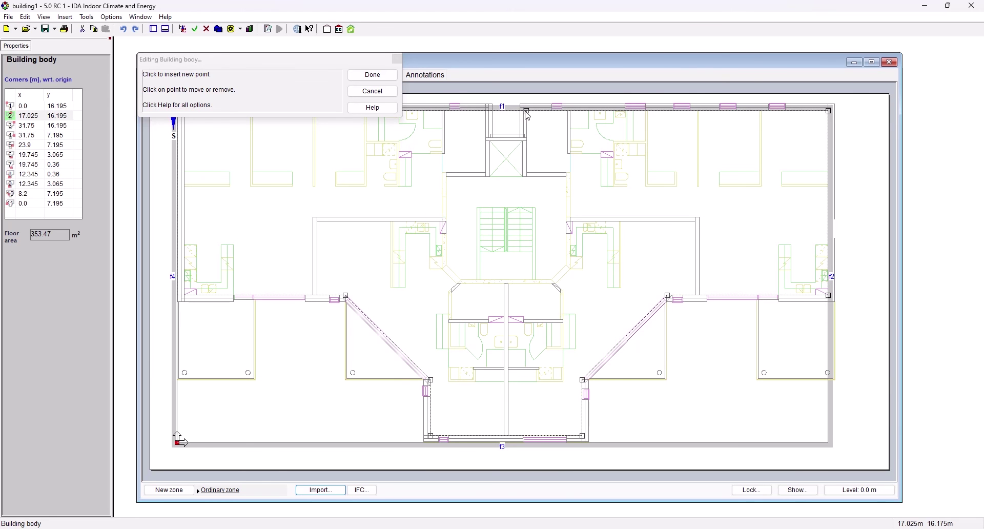
pyautogui.click(486, 111)
pyautogui.moveTo(505, 110); pyautogui.dragTo(507, 141)
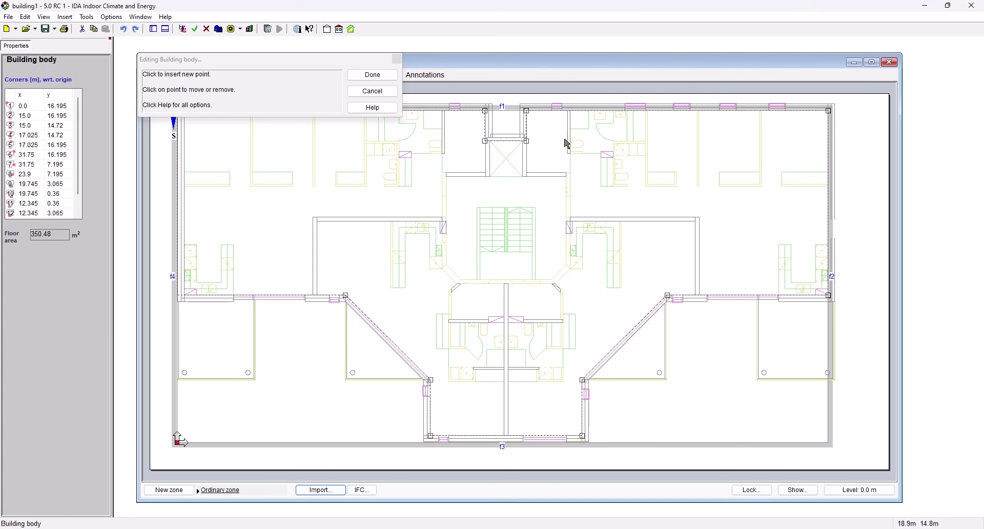
pyautogui.click(373, 75)
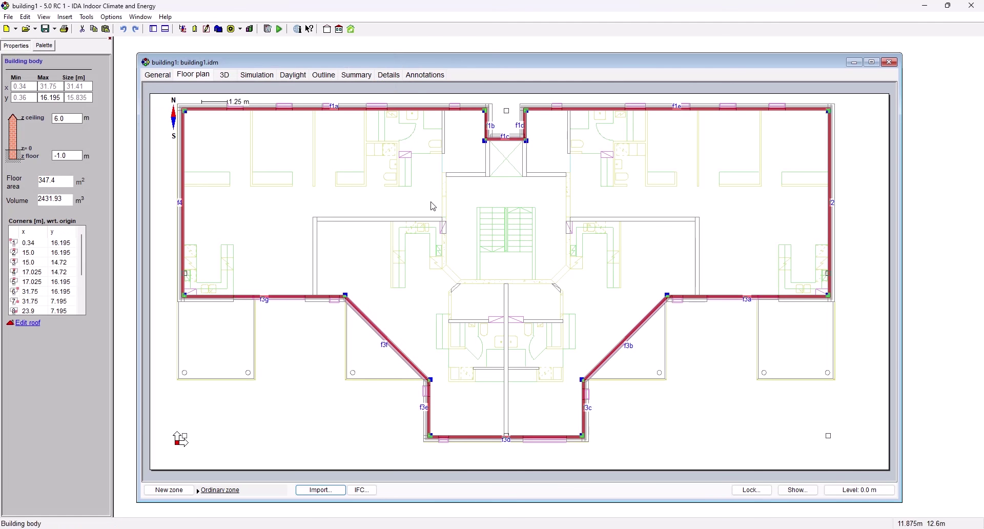
# Step: Protect both the Building and the Imported objects from changes via Lock
pyautogui.click(768, 492)
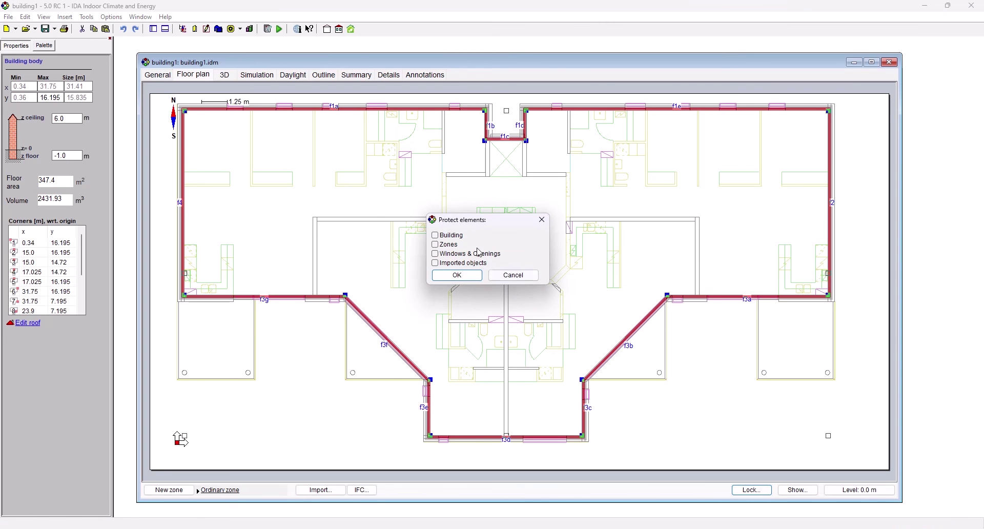
pyautogui.click(436, 236)
pyautogui.click(435, 263)
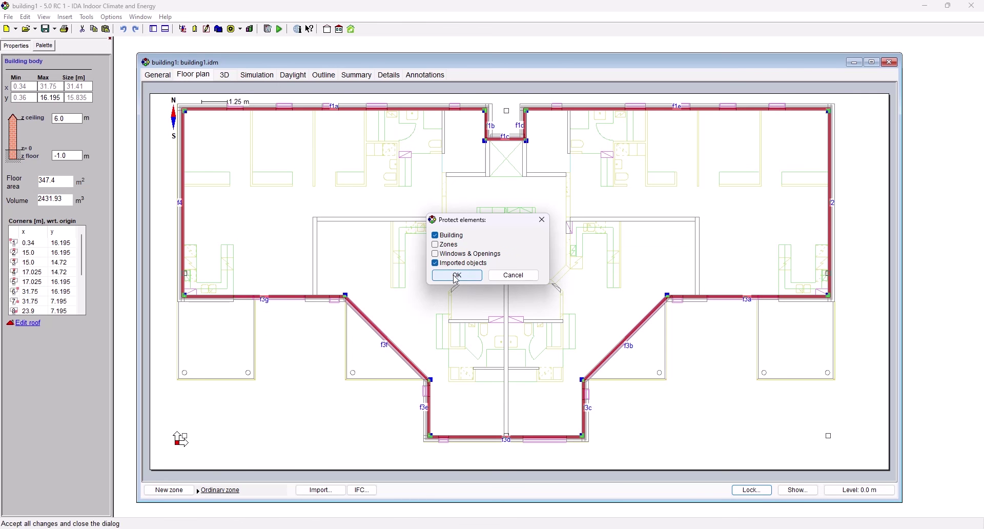
pyautogui.click(456, 277)
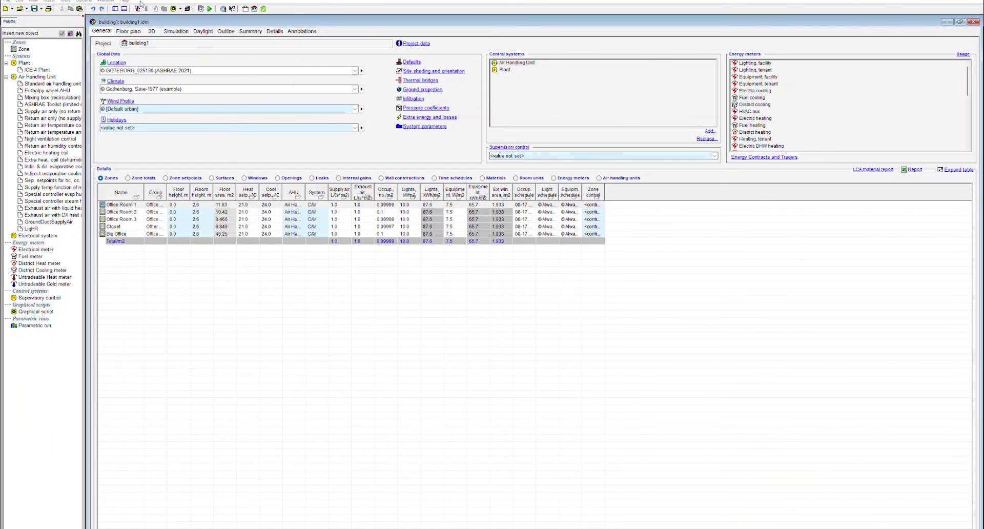
# Step: Skim the Help Getting started process guide, close it, and reopen the Help menu
pyautogui.click(125, 1)
pyautogui.moveTo(146, 25)
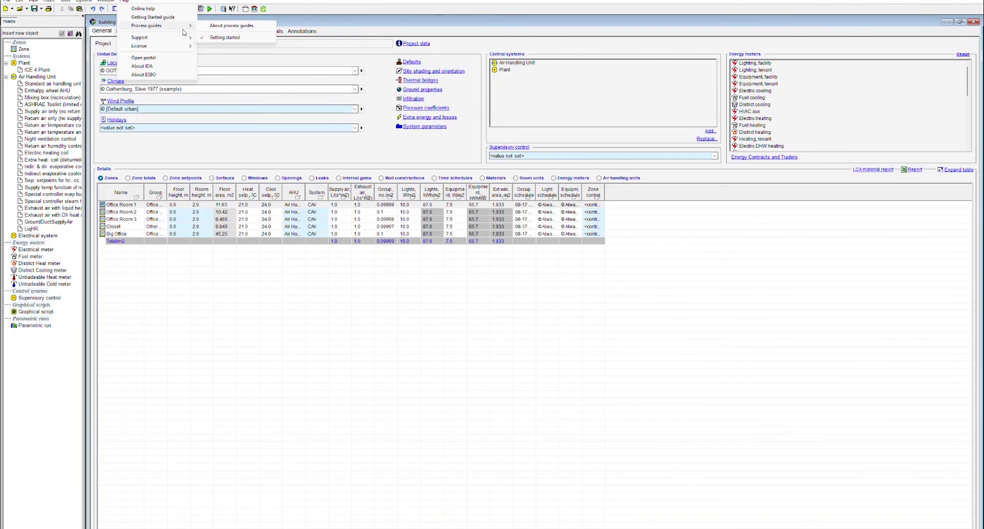
pyautogui.click(246, 36)
pyautogui.scroll(-5, 423, 86)
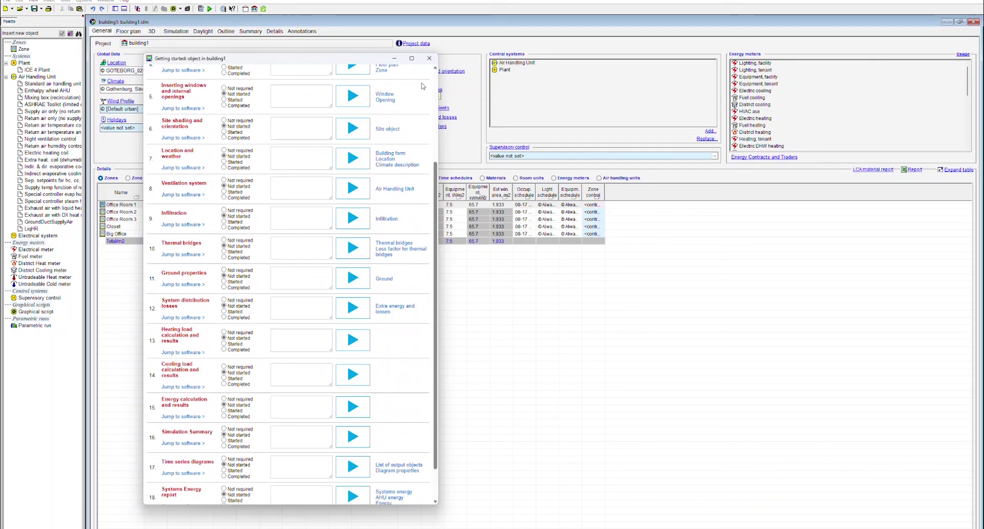
pyautogui.click(429, 58)
pyautogui.click(125, 2)
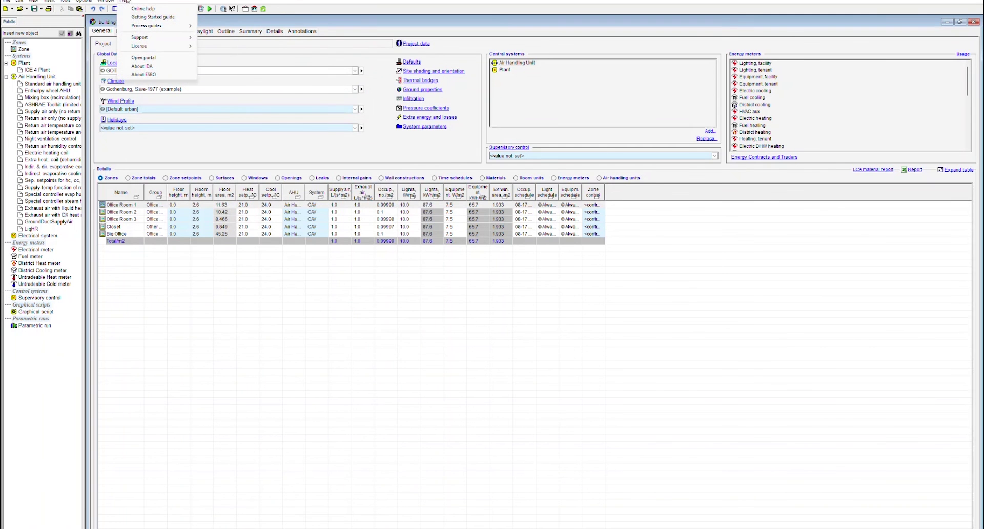
pyautogui.click(157, 17)
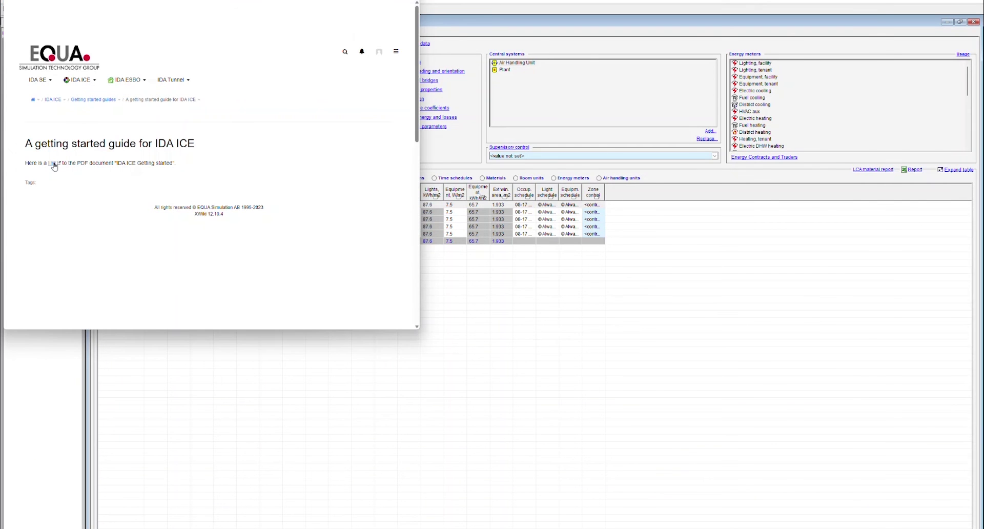
pyautogui.click(53, 163)
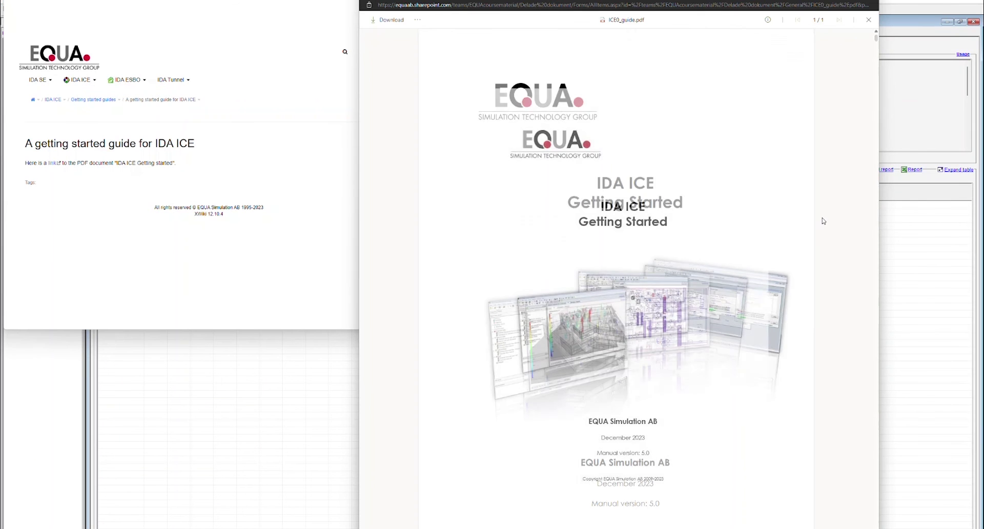
pyautogui.click(868, 20)
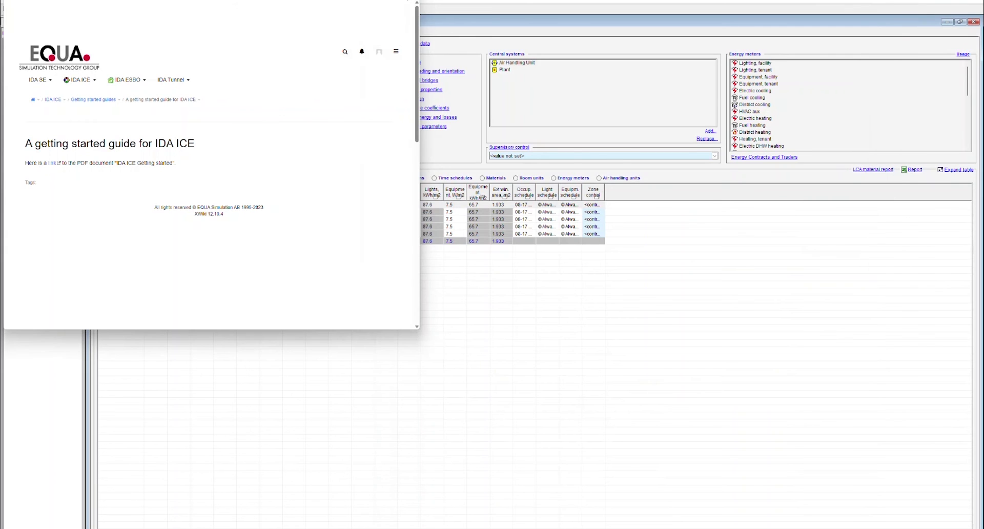
pyautogui.hotkey('alt', 'F4')
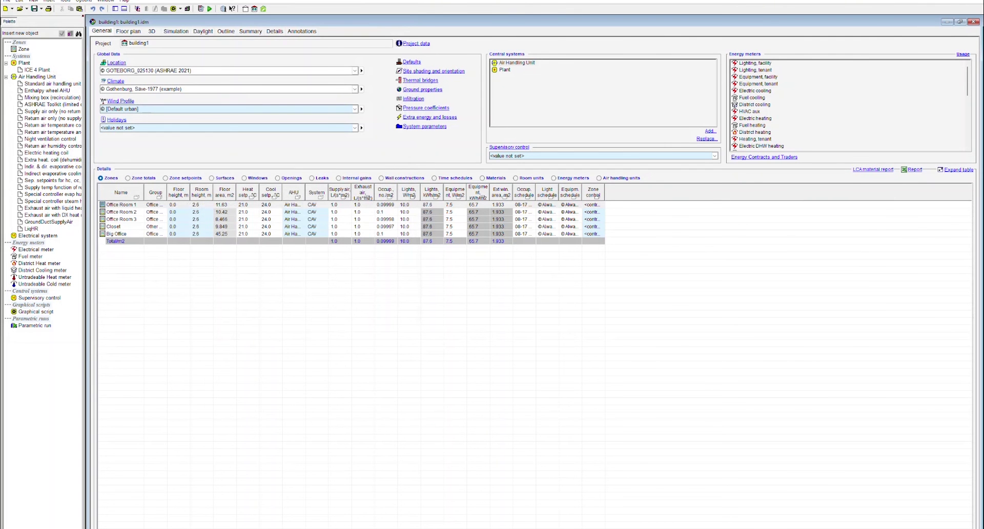